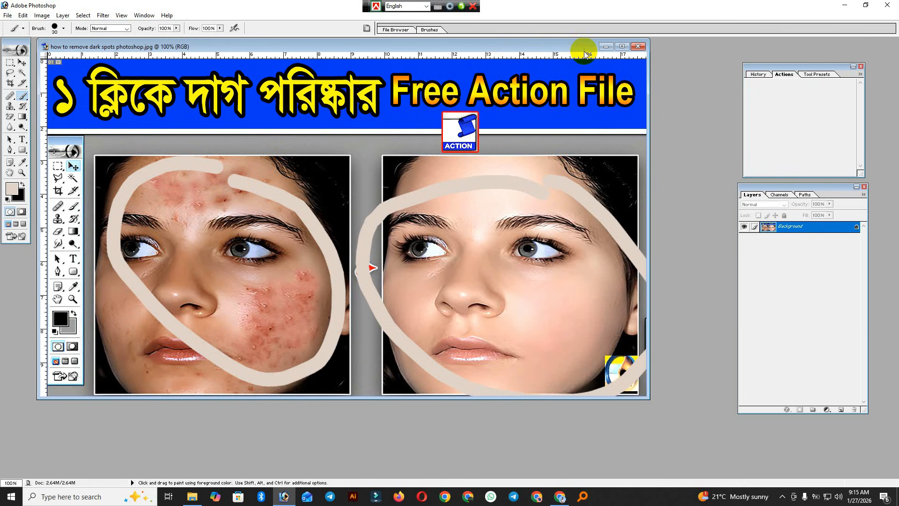
Shift the document window down and right, then paint a loop around the ACTION icon.
drag(555, 47, 578, 121)
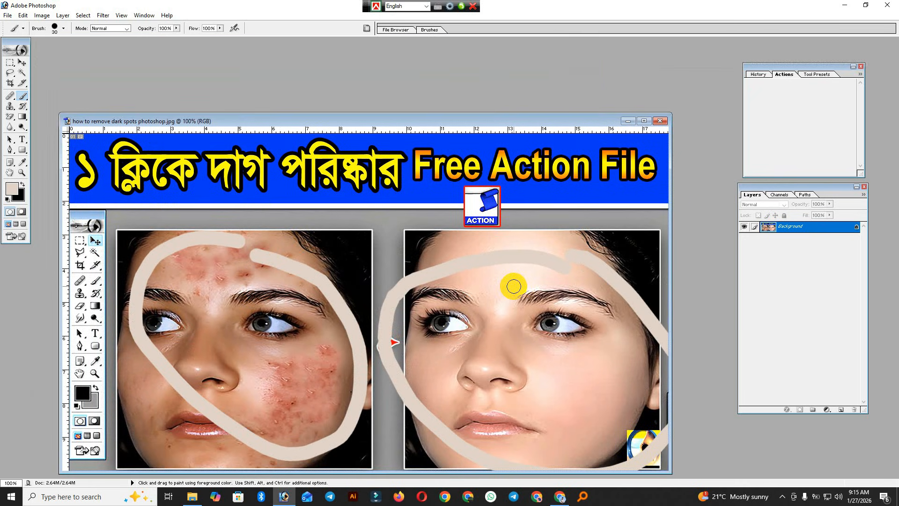
mouse_move(526, 157)
mouse_down()
mouse_move(502, 257)
mouse_move(538, 166)
mouse_move(525, 150)
mouse_up()
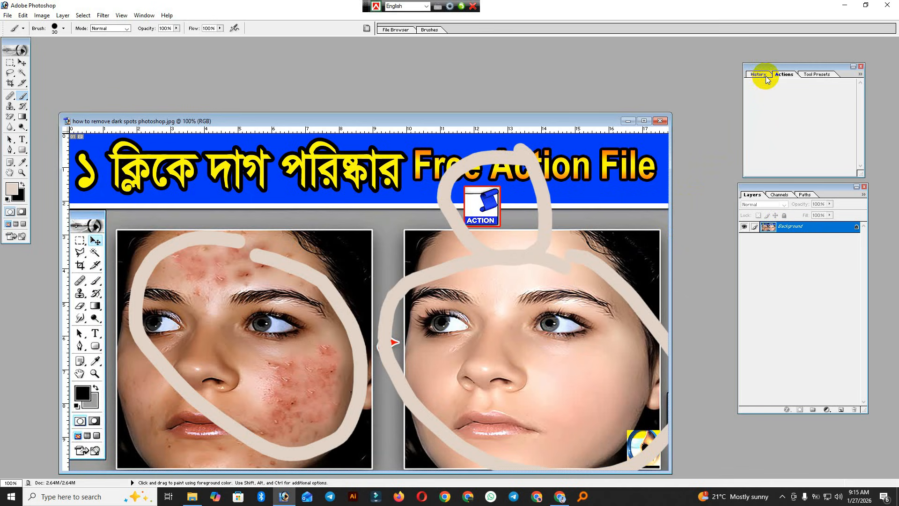
Close the History/Actions panel group, leaving only the Layers panel.
click(862, 67)
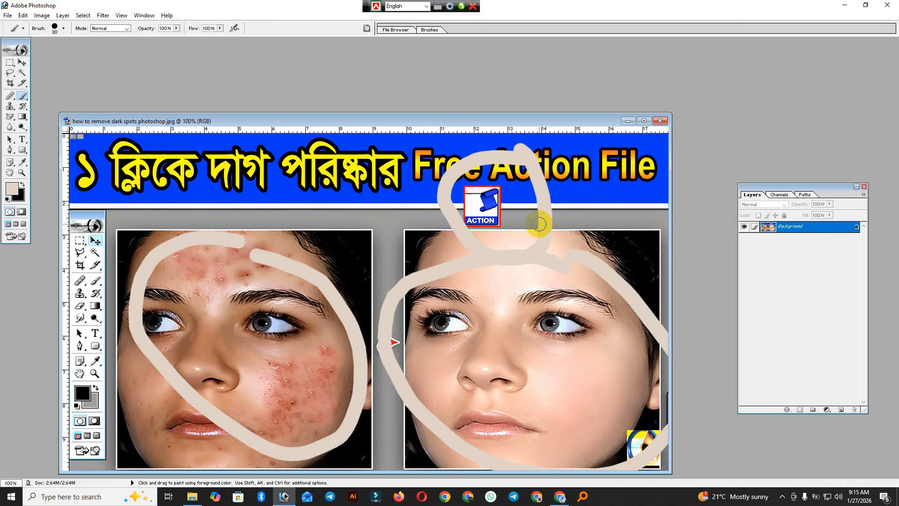
scroll(503, 256, down, 5)
scroll(503, 257, up, 4)
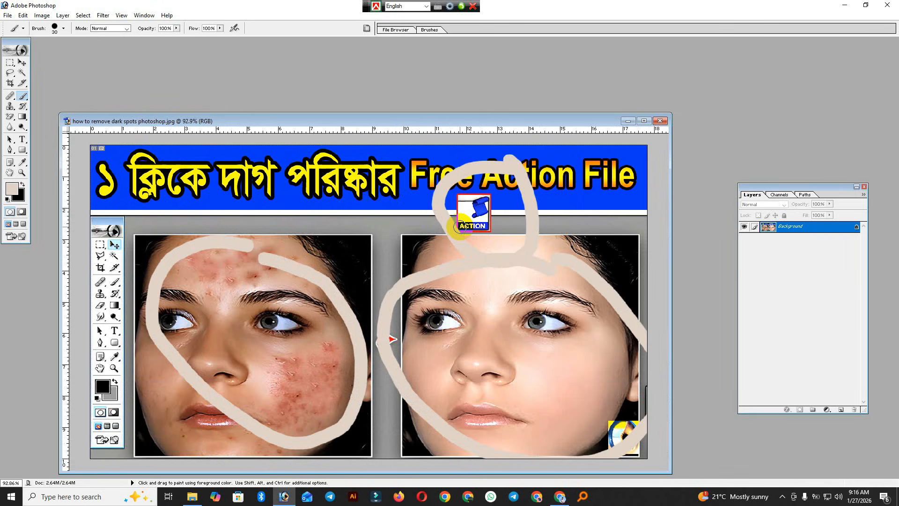
Show and hide the hidden tray icons, then return focus to Photoshop.
click(782, 498)
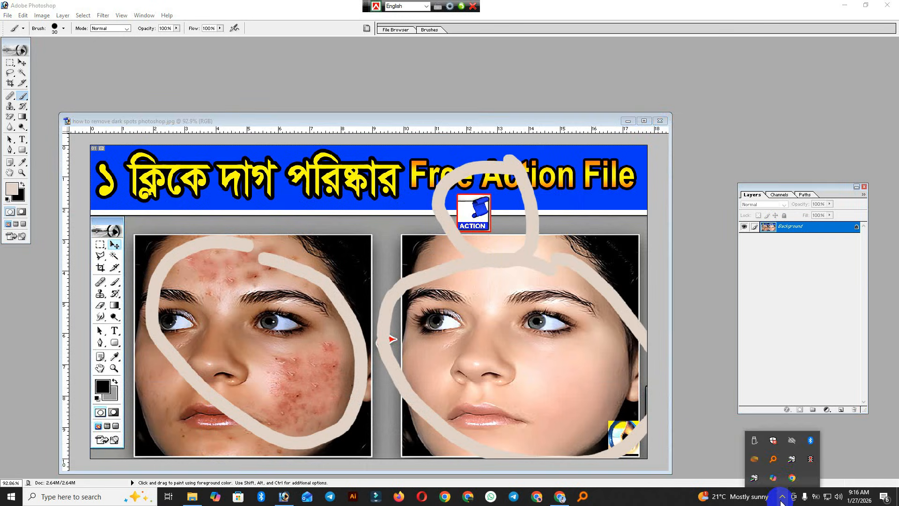
click(782, 498)
click(409, 117)
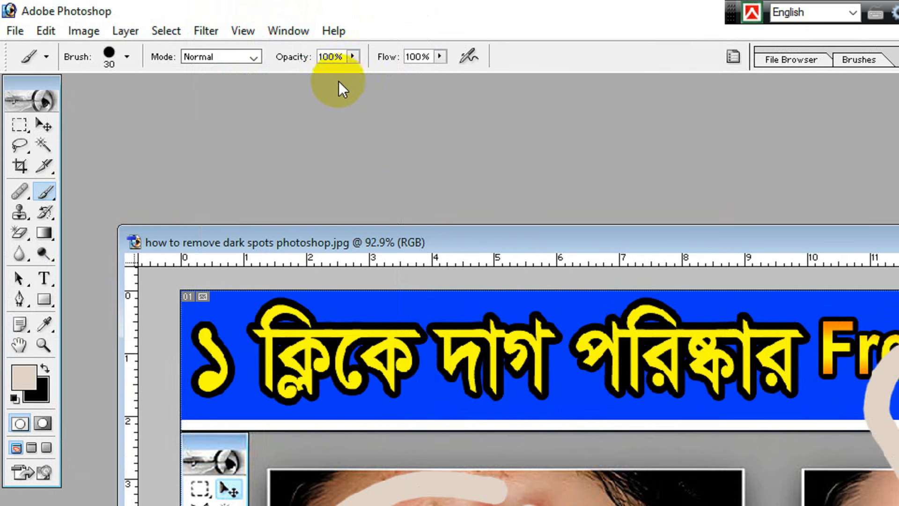
Reopen the Actions panel from the Window menu, move it left, and minimize Photoshop.
click(288, 32)
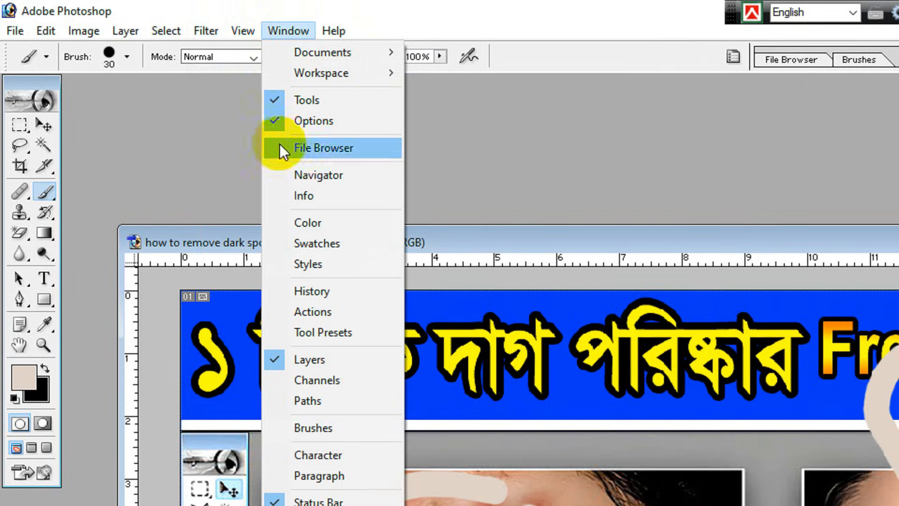
click(307, 312)
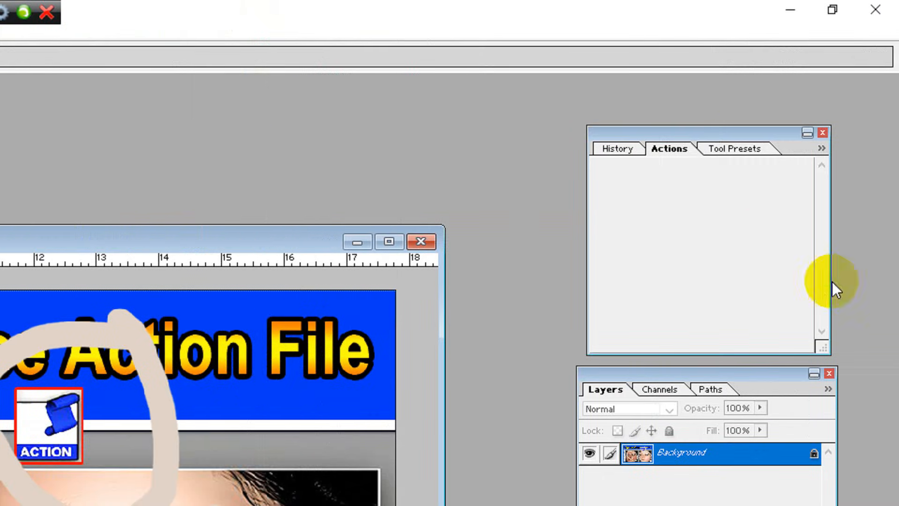
drag(670, 128, 584, 123)
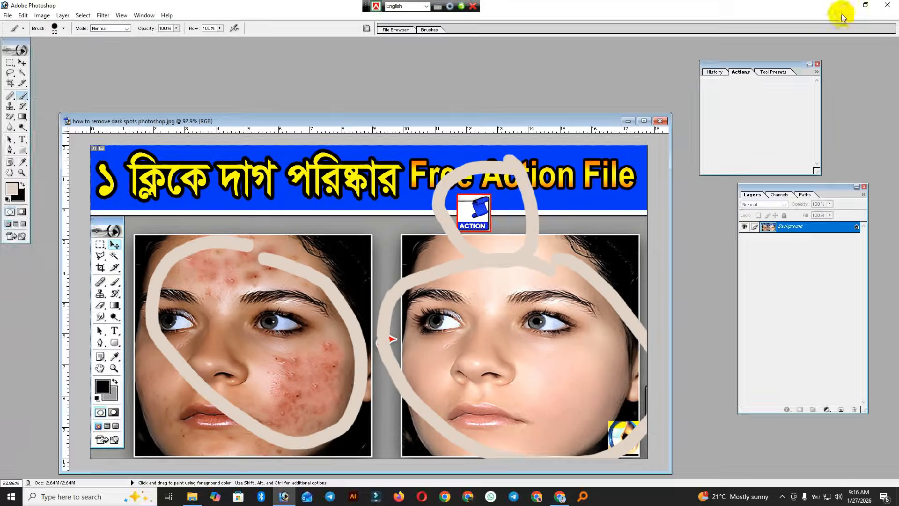
click(831, 9)
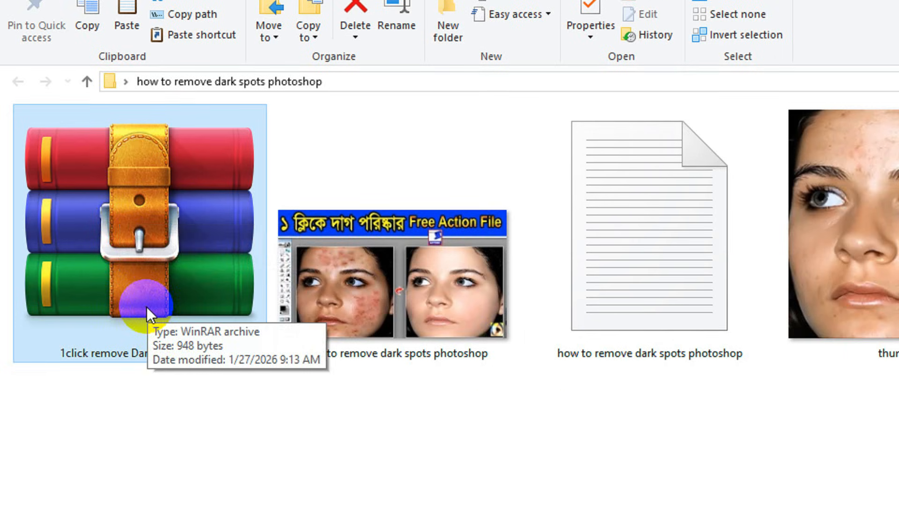
Extract '1click remove Darkspot Smooth' into its own folder, entering the archive password.
right_click(123, 221)
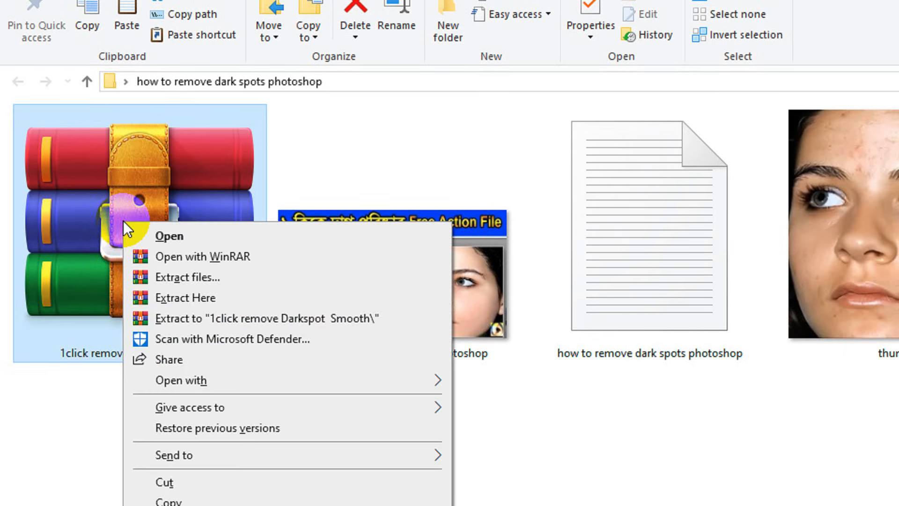
click(186, 277)
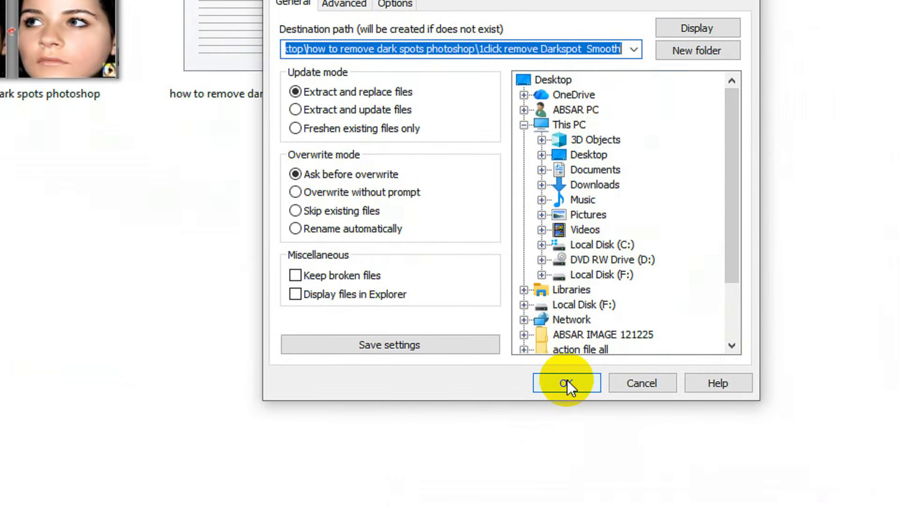
click(567, 381)
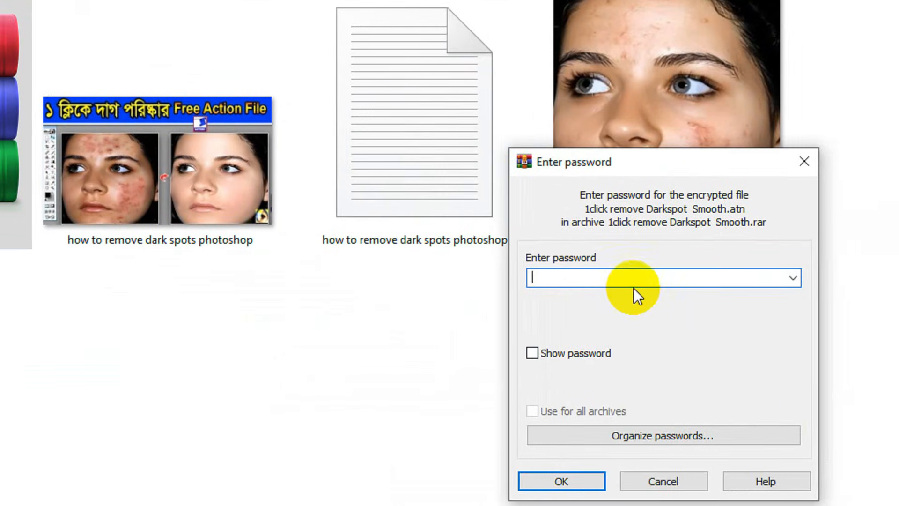
click(814, 360)
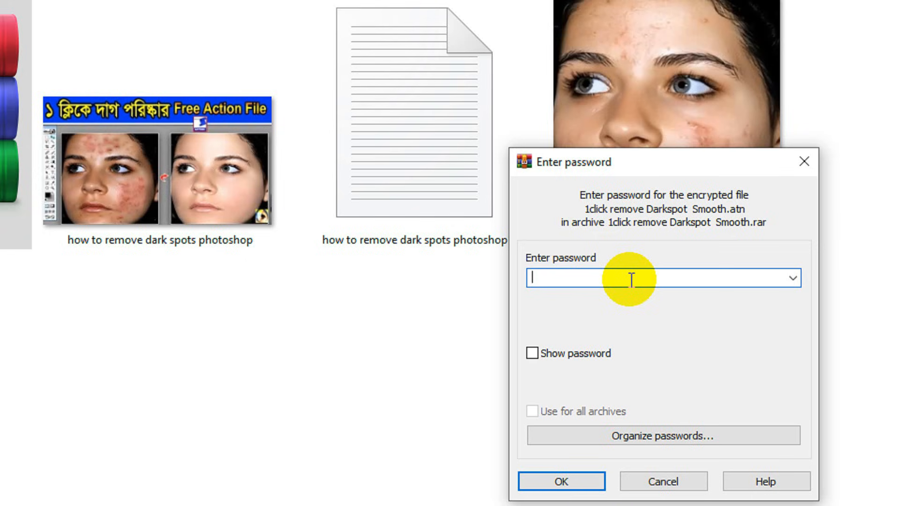
text(1234)
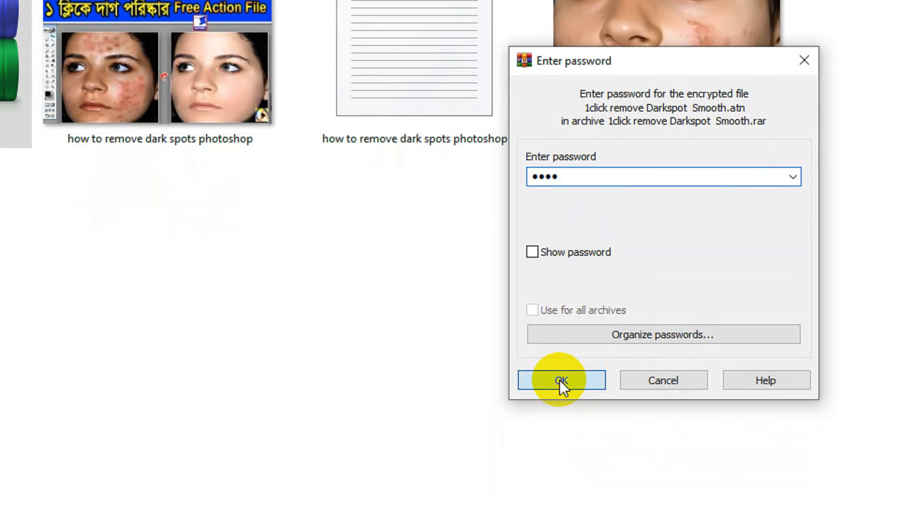
click(561, 481)
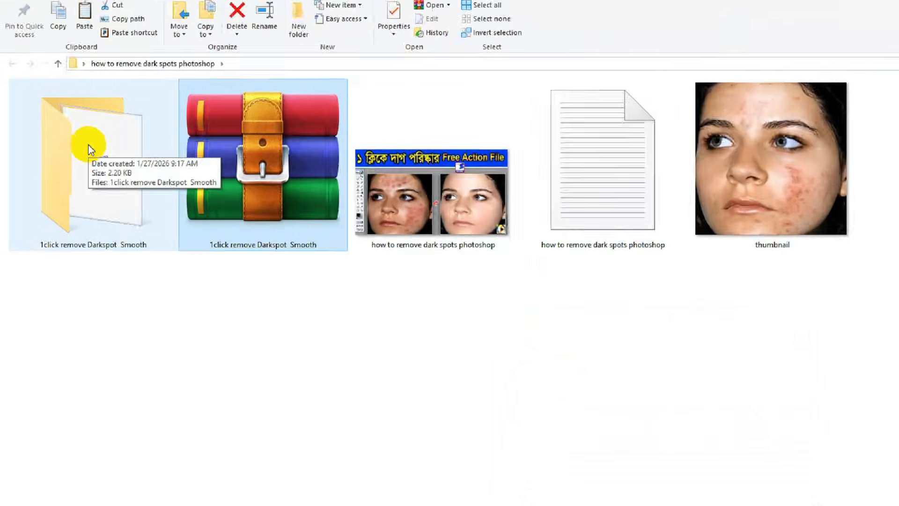
Open the extracted folder and drag its ATN file into Photoshop's Actions panel.
click(137, 209)
double_click(68, 155)
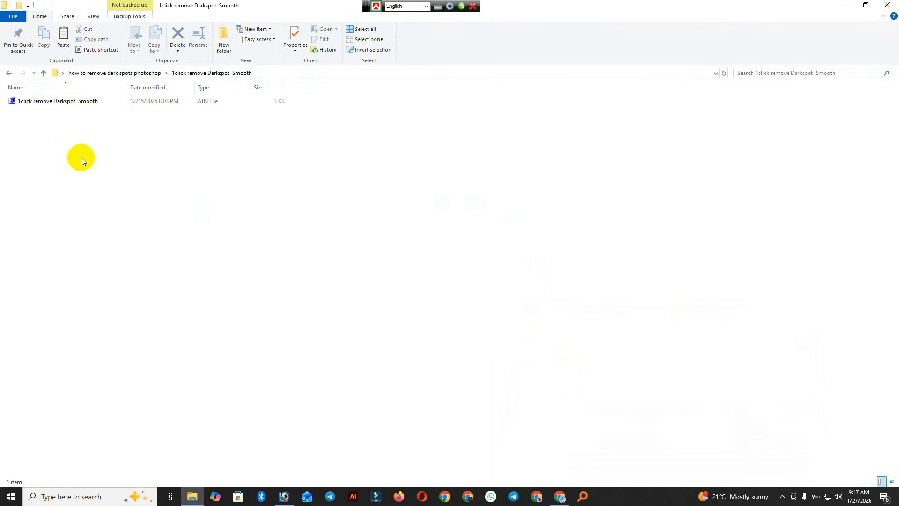
drag(36, 100, 754, 109)
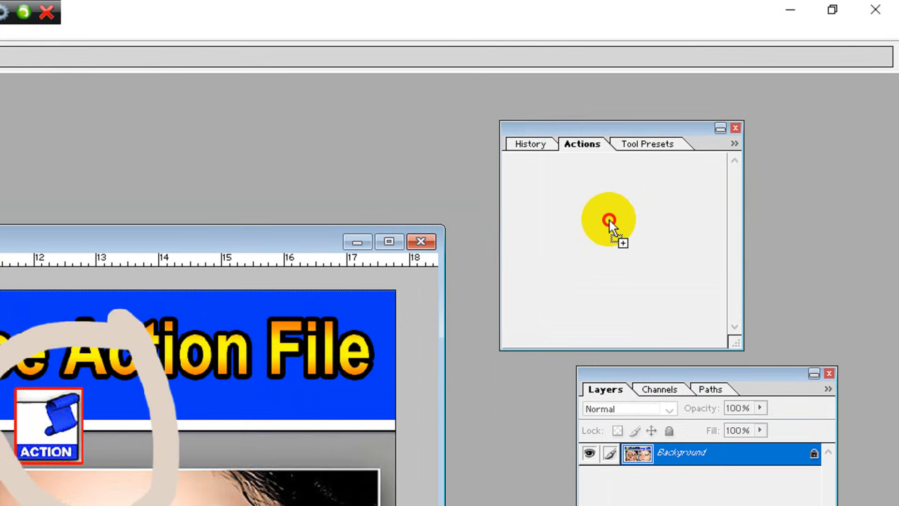
drag(609, 220, 584, 246)
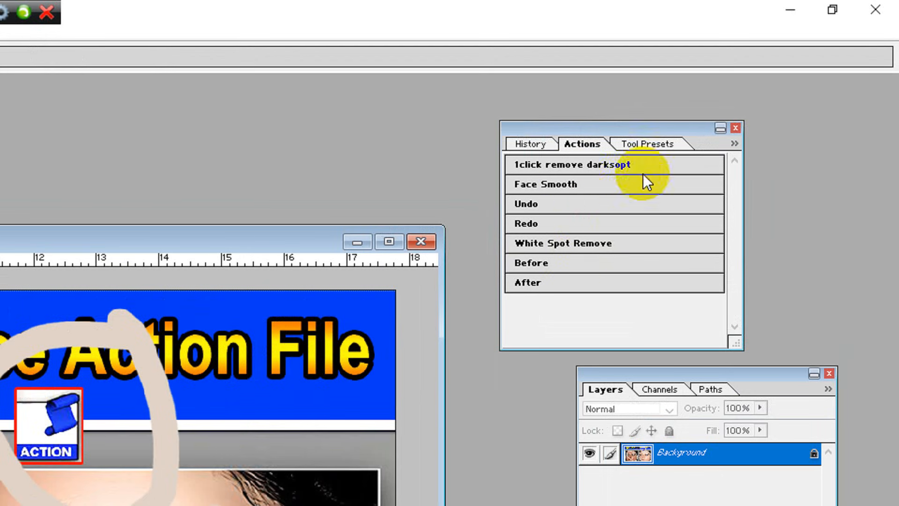
Toggle the Actions panel out of and back into Button Mode.
click(734, 144)
click(749, 186)
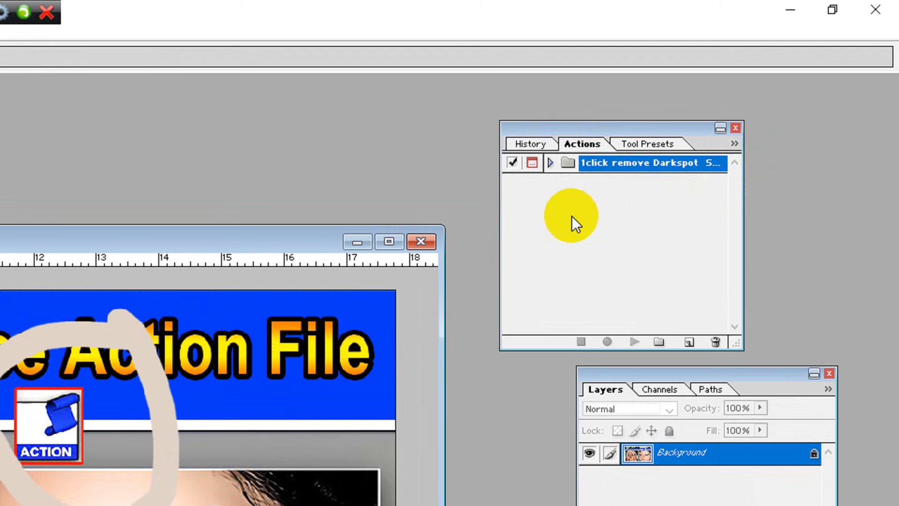
click(733, 144)
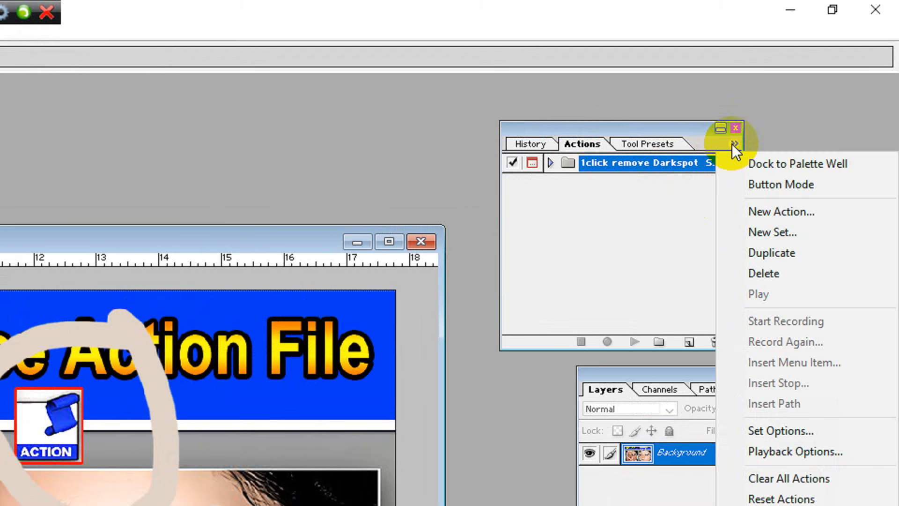
click(749, 191)
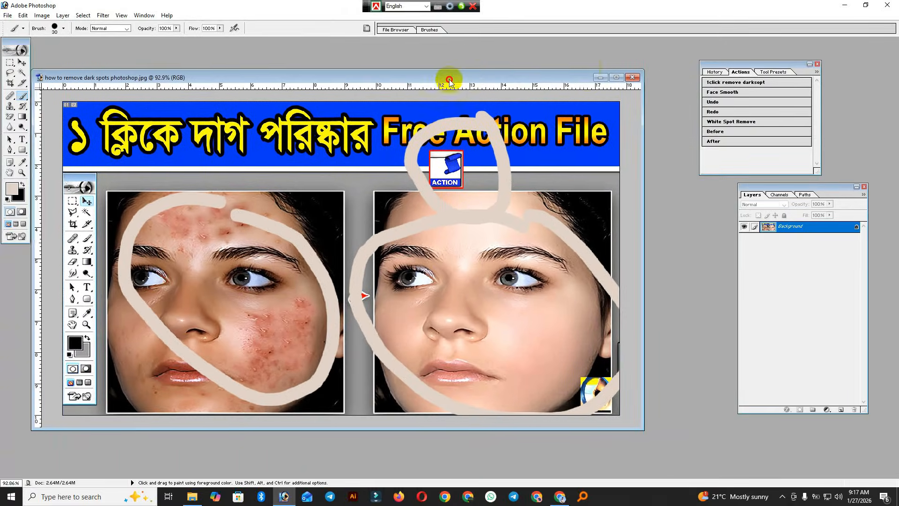
Close the tutorial image without saving and minimize Photoshop.
click(632, 78)
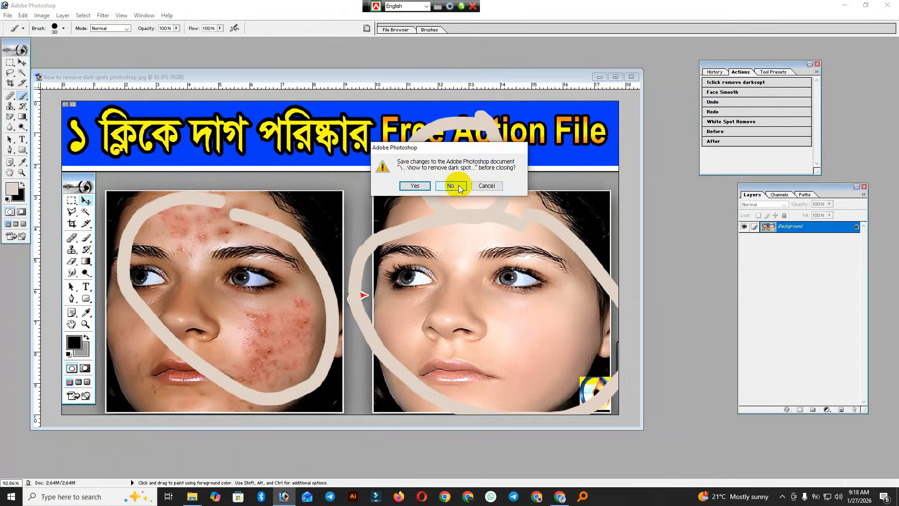
click(458, 187)
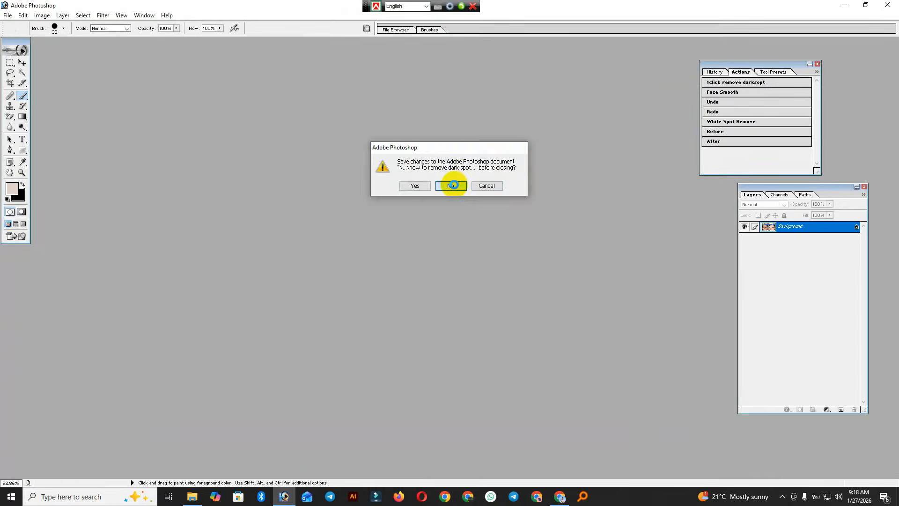
click(887, 6)
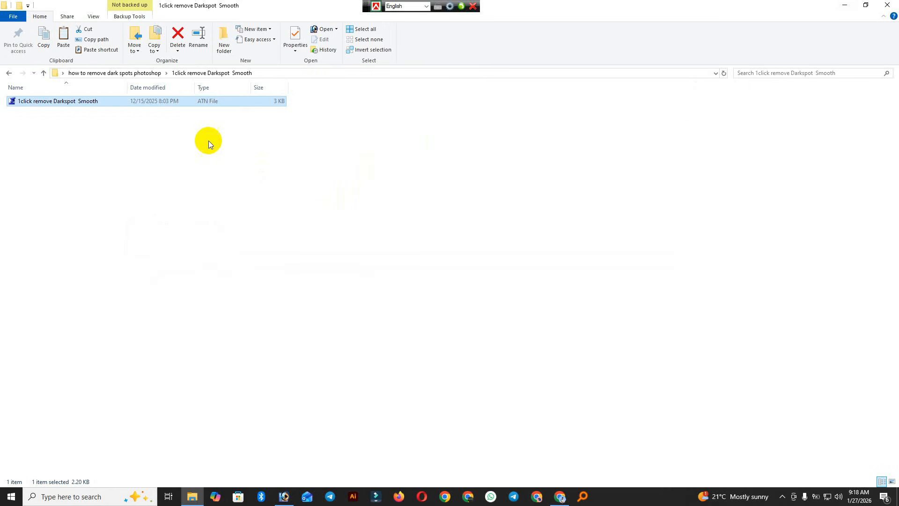
Go up to the 'how to remove dark spots photoshop' folder and drag thumbnail.jpeg to Photoshop.
click(43, 73)
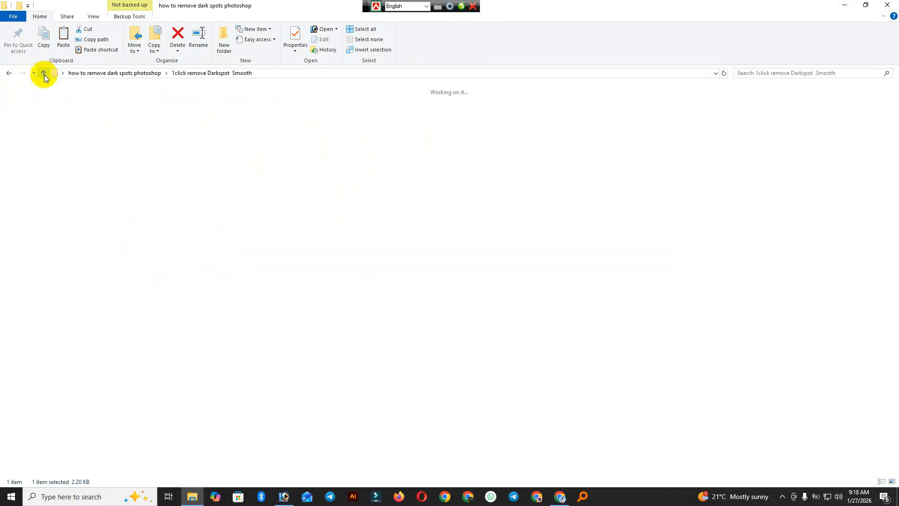
drag(571, 138, 257, 299)
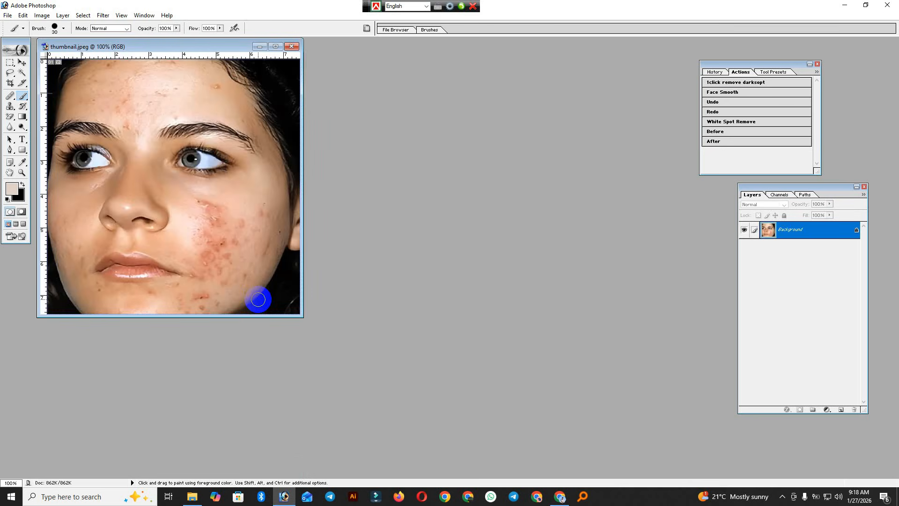
Maximize the thumbnail.jpeg document window and zoom in on the face.
click(276, 46)
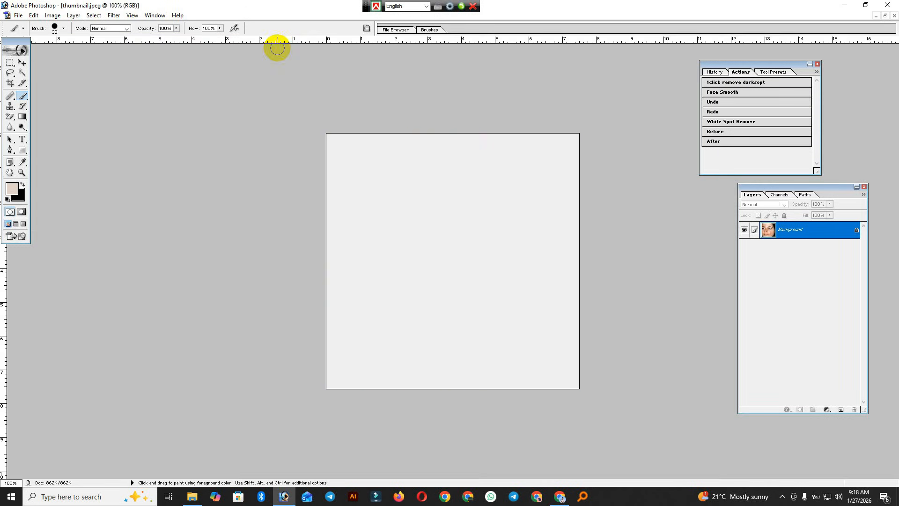
scroll(390, 197, down, 1)
scroll(391, 197, up, 1)
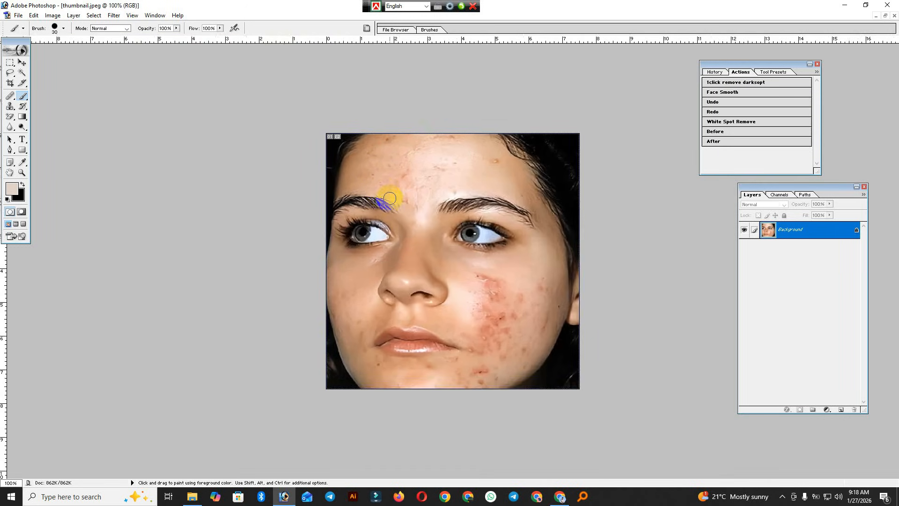
scroll(390, 199, down, 1)
scroll(389, 198, down, 3)
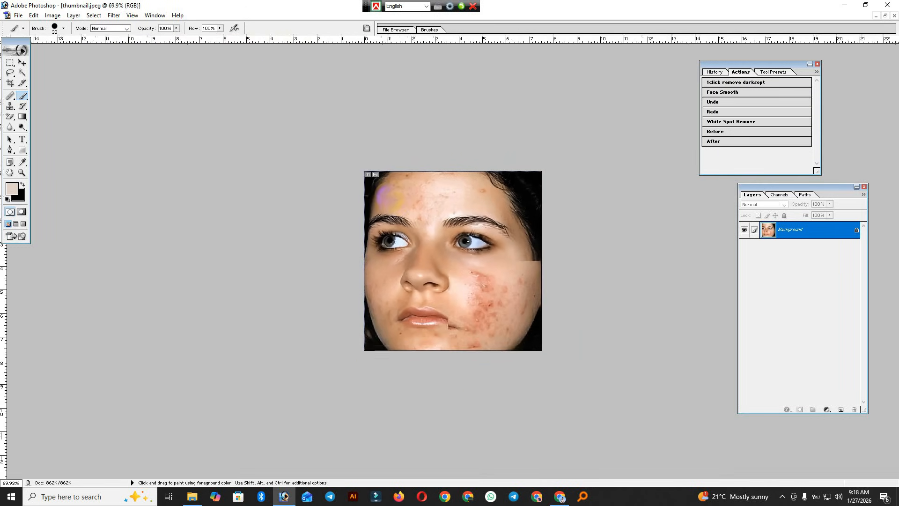
scroll(387, 199, up, 8)
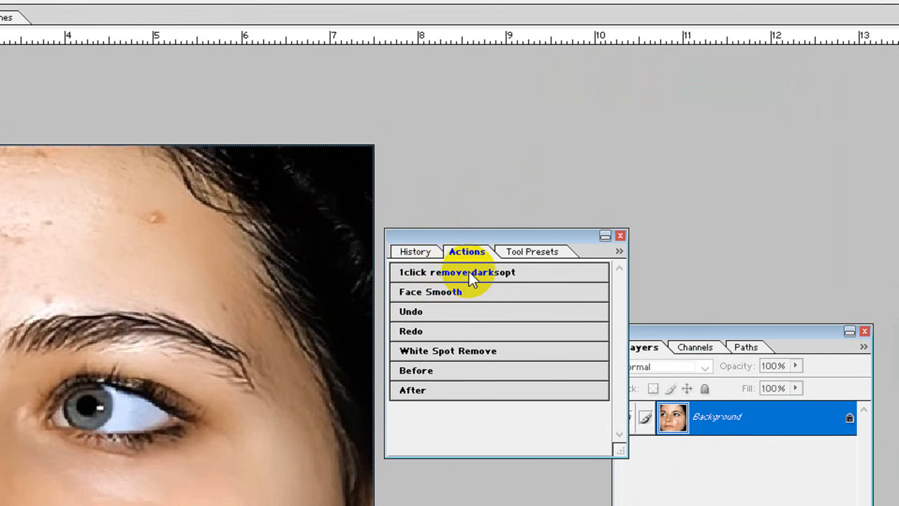
Run the '1click remove darksopt' action button.
click(451, 271)
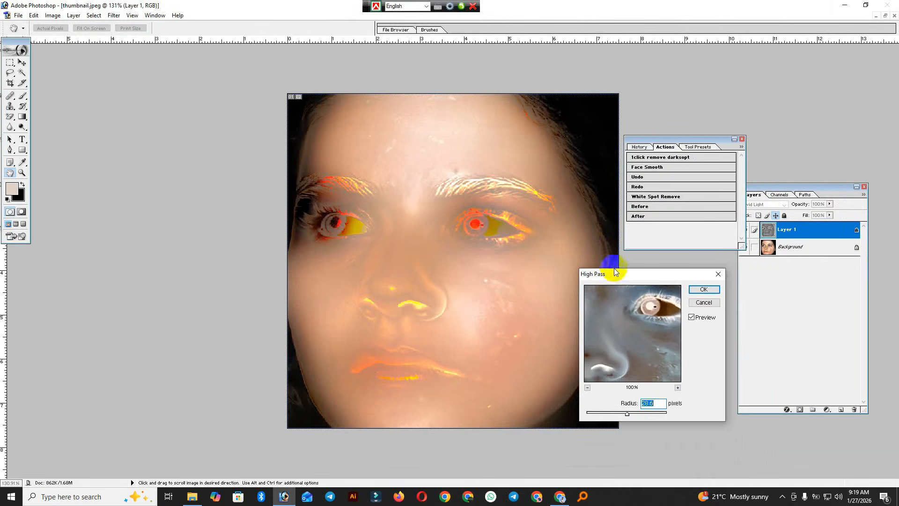
Set the High Pass radius on Layer 1 to about 9.7 pixels and apply it.
drag(613, 274, 668, 283)
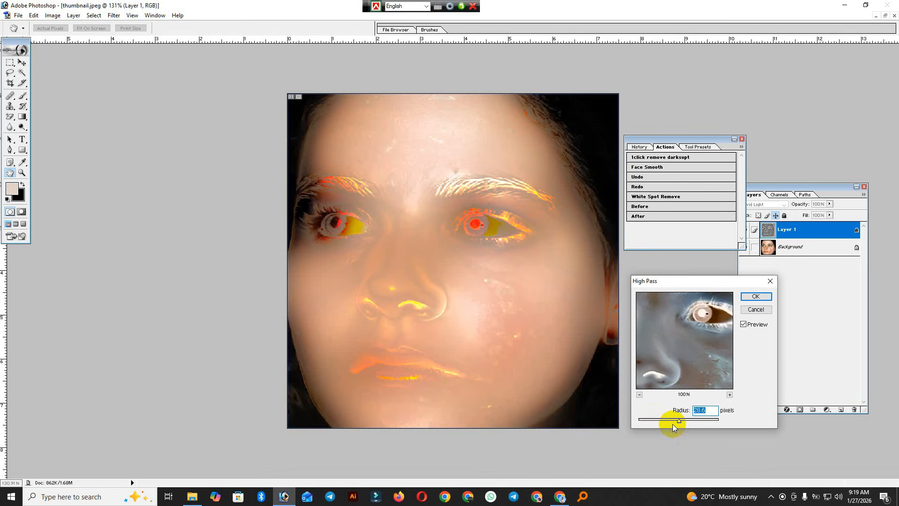
drag(679, 421, 656, 421)
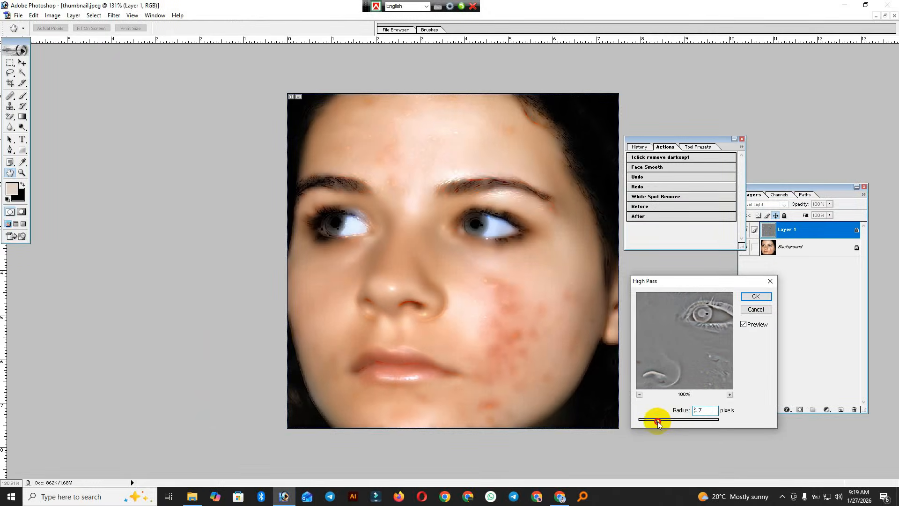
mouse_move(658, 423)
mouse_down()
mouse_move(680, 420)
mouse_move(665, 421)
mouse_move(671, 424)
mouse_up()
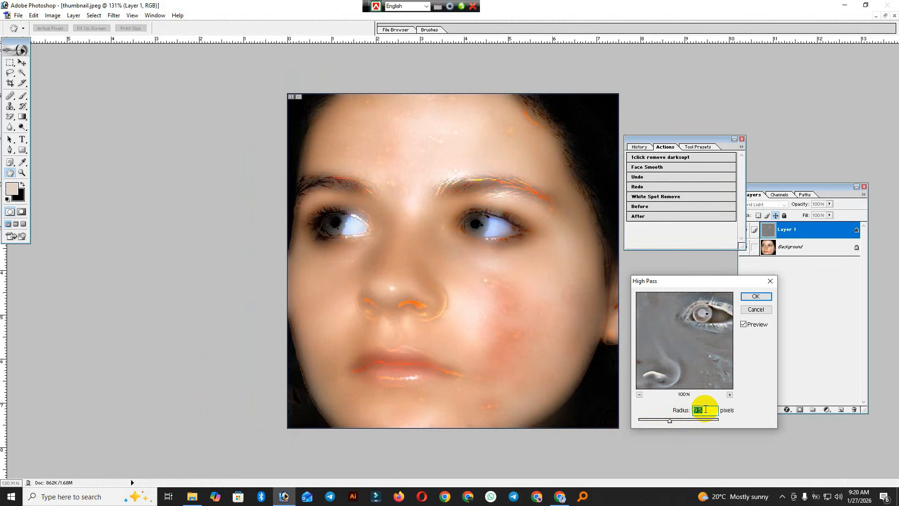
drag(669, 422, 669, 423)
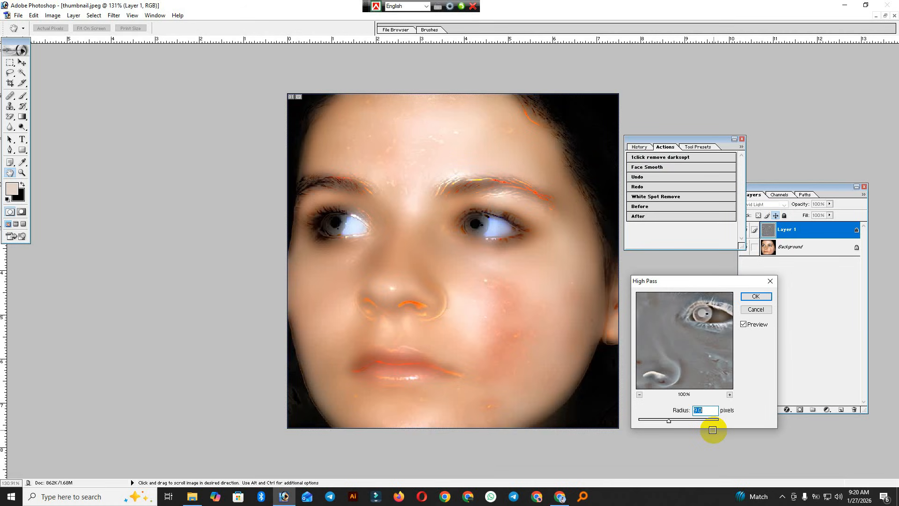
click(752, 297)
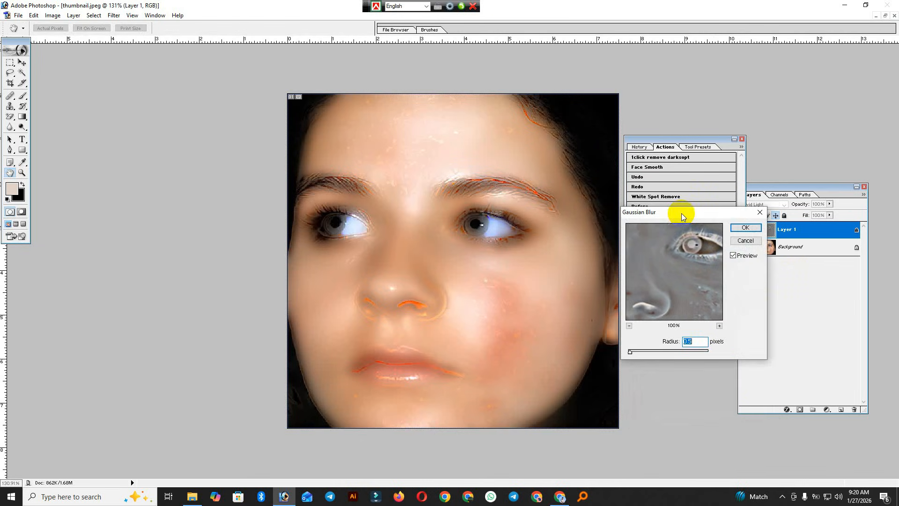
Apply a 1.5-pixel Gaussian Blur to Layer 1, letting the action hide it behind a black mask.
drag(681, 213, 674, 263)
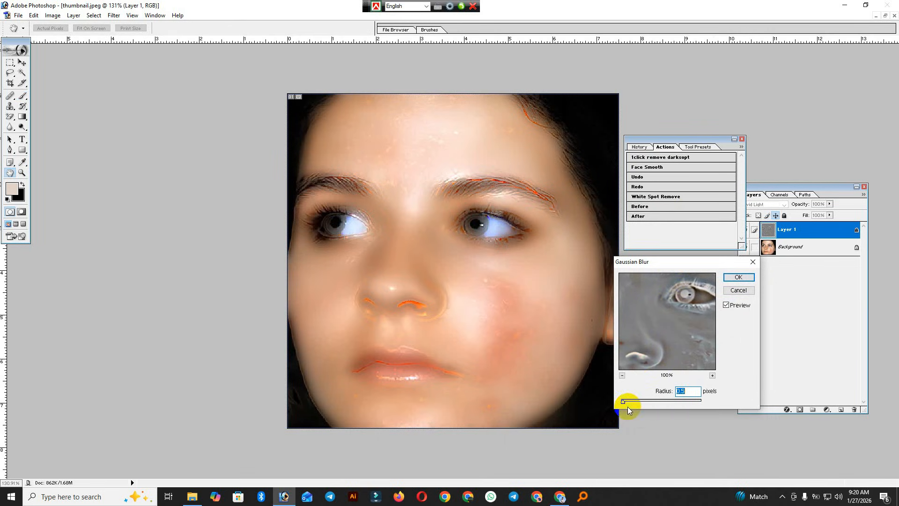
mouse_move(626, 405)
mouse_down()
mouse_move(657, 404)
mouse_move(620, 404)
mouse_move(654, 401)
mouse_move(630, 403)
mouse_up()
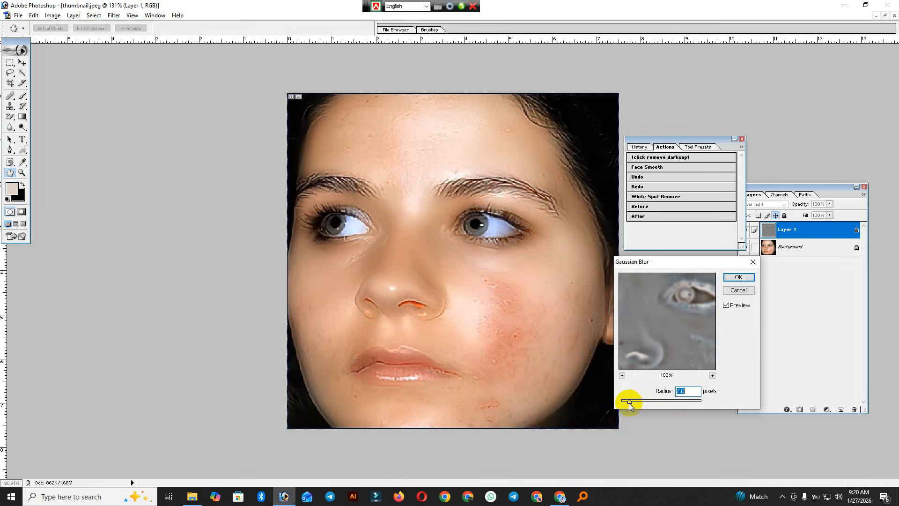
drag(629, 403, 629, 404)
click(738, 278)
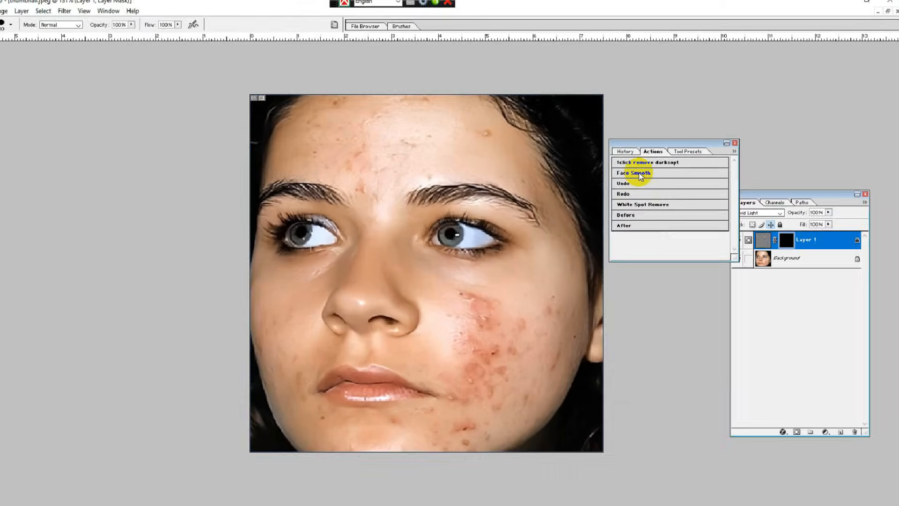
click(455, 257)
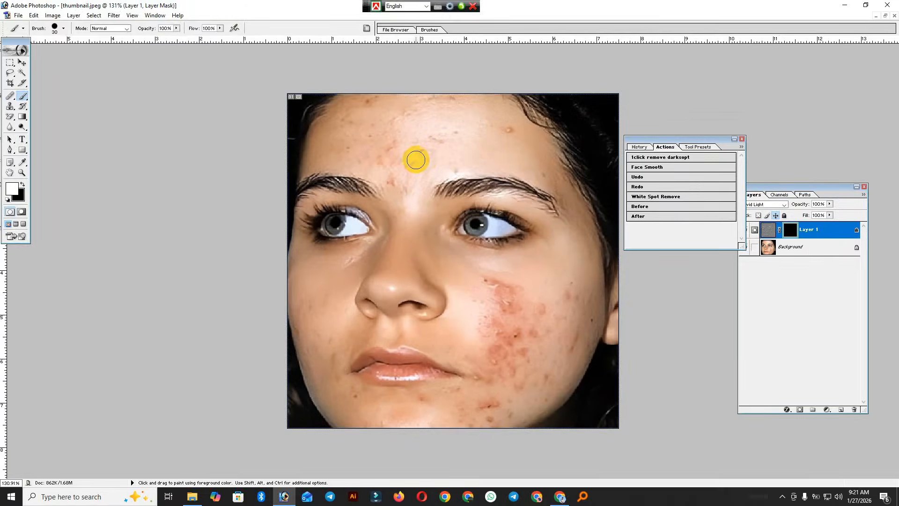
Paint white with a 50 px brush on Layer 1's mask over the forehead and acne cheek, then zoom to 200%.
key(bracketright)
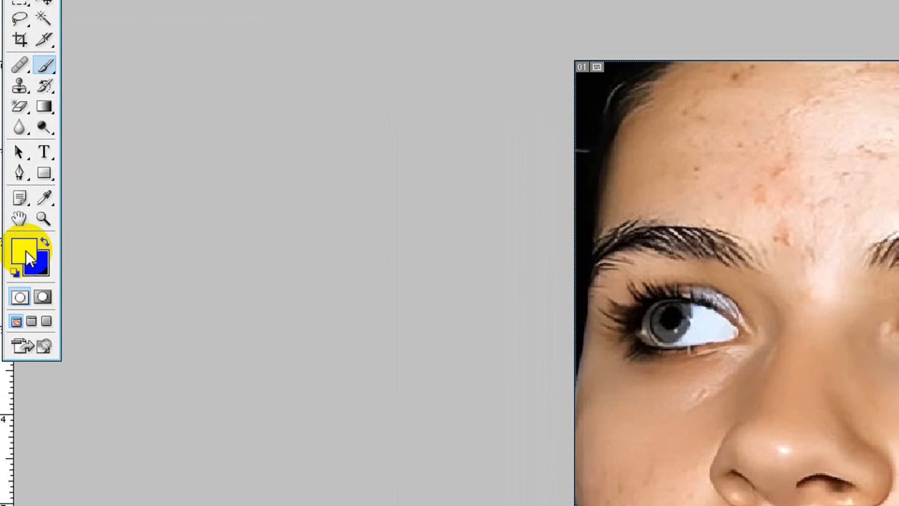
key(i)
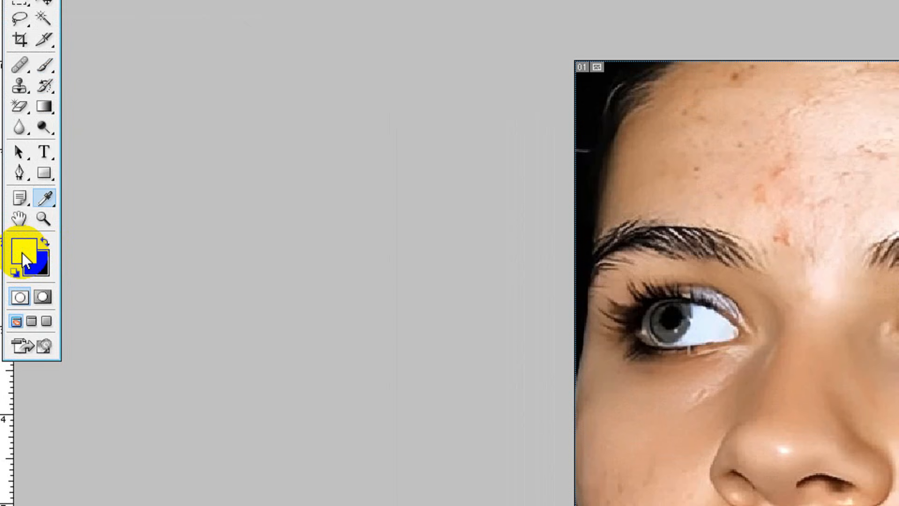
click(26, 251)
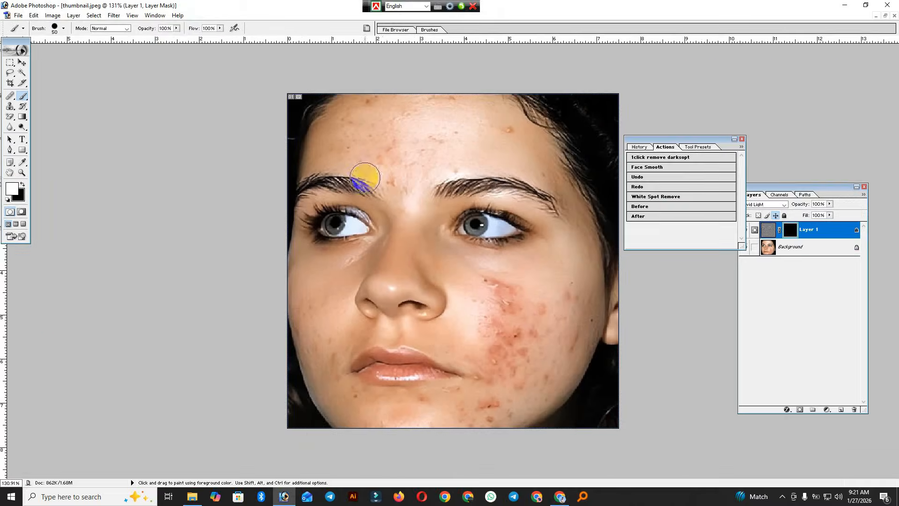
mouse_move(353, 123)
mouse_down()
mouse_move(458, 105)
mouse_move(360, 135)
mouse_move(450, 133)
mouse_move(405, 161)
mouse_move(384, 154)
mouse_move(402, 165)
mouse_move(405, 181)
mouse_move(384, 163)
mouse_move(335, 155)
mouse_move(465, 162)
mouse_move(448, 163)
mouse_move(497, 144)
mouse_move(501, 129)
mouse_move(419, 140)
mouse_move(406, 155)
mouse_move(477, 286)
mouse_move(555, 299)
mouse_move(488, 281)
mouse_move(494, 307)
mouse_move(519, 300)
mouse_move(495, 319)
mouse_move(498, 332)
mouse_move(514, 338)
mouse_move(535, 309)
mouse_move(563, 298)
mouse_move(571, 334)
mouse_move(553, 344)
mouse_move(521, 336)
mouse_move(494, 356)
mouse_move(475, 351)
mouse_move(485, 360)
mouse_move(483, 381)
mouse_move(532, 344)
mouse_move(523, 383)
mouse_move(544, 373)
mouse_move(517, 397)
mouse_move(463, 412)
mouse_move(498, 411)
mouse_move(421, 420)
mouse_move(425, 408)
mouse_move(459, 401)
mouse_move(407, 410)
mouse_move(343, 403)
mouse_move(329, 387)
mouse_move(320, 331)
mouse_move(316, 378)
mouse_move(308, 297)
mouse_move(311, 328)
mouse_move(329, 314)
mouse_move(337, 271)
mouse_up()
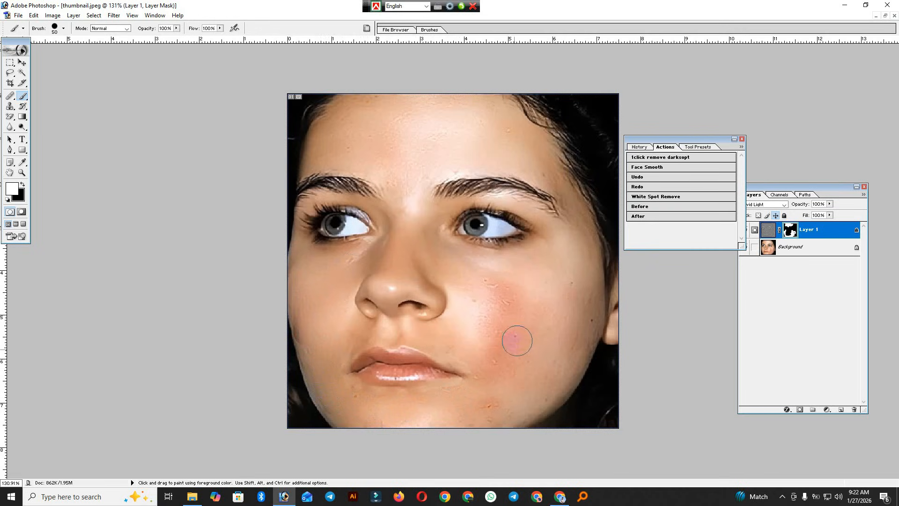
mouse_move(515, 337)
mouse_down()
mouse_move(533, 316)
mouse_move(497, 288)
mouse_up()
key(ctrl+space)
ctrl+click(530, 341)
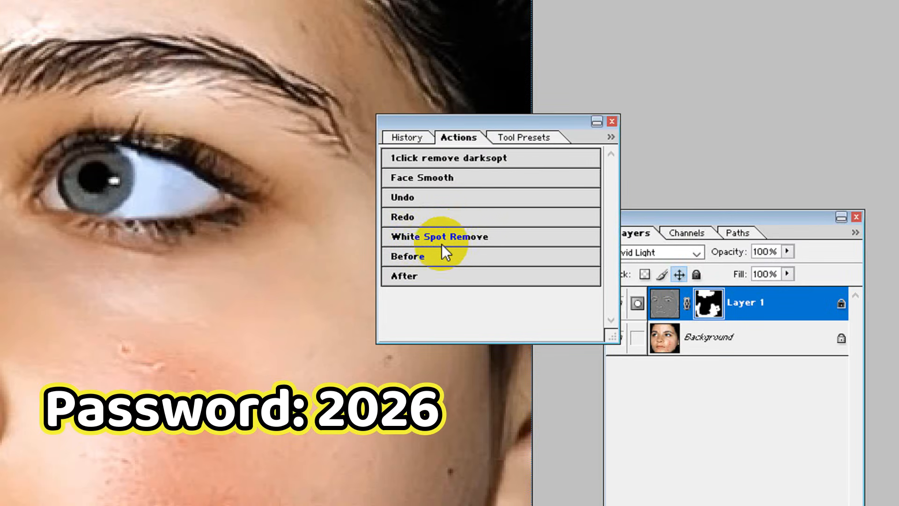
Run the White Spot Remove action to make a Background copy, then heal the first cheek blemishes.
click(442, 236)
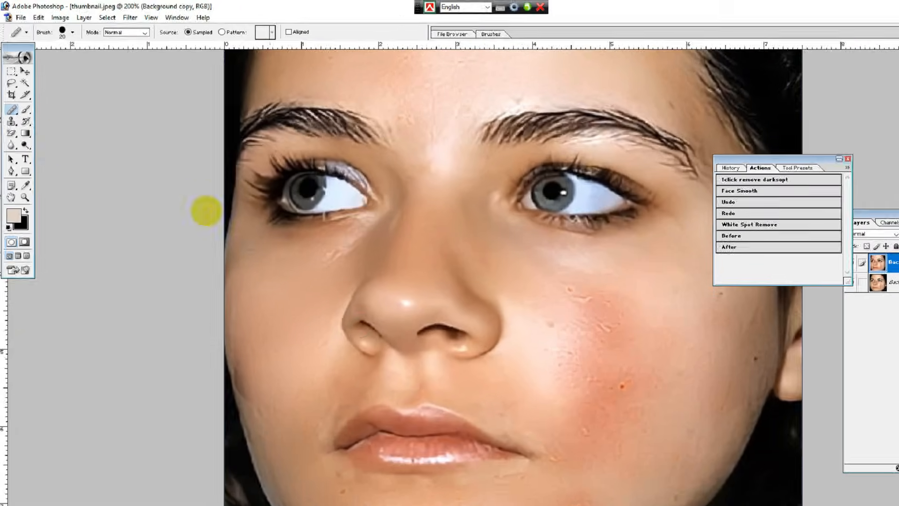
click(623, 386)
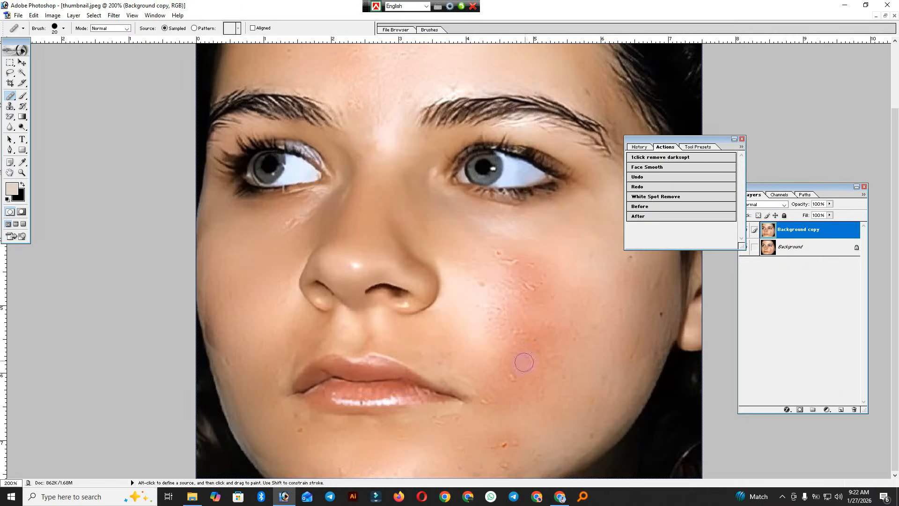
click(497, 253)
click(508, 259)
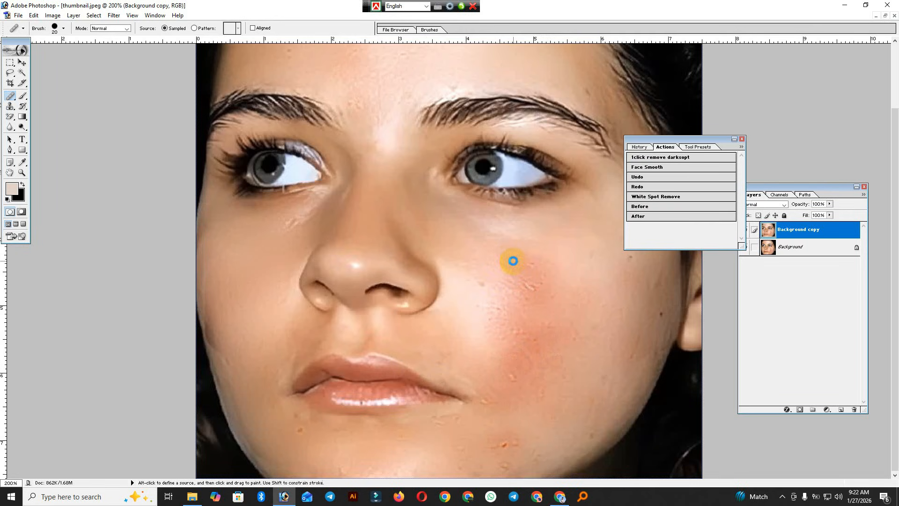
Heal the remaining small dark spots on the cheek and chin with the 20 px Healing Brush.
click(482, 281)
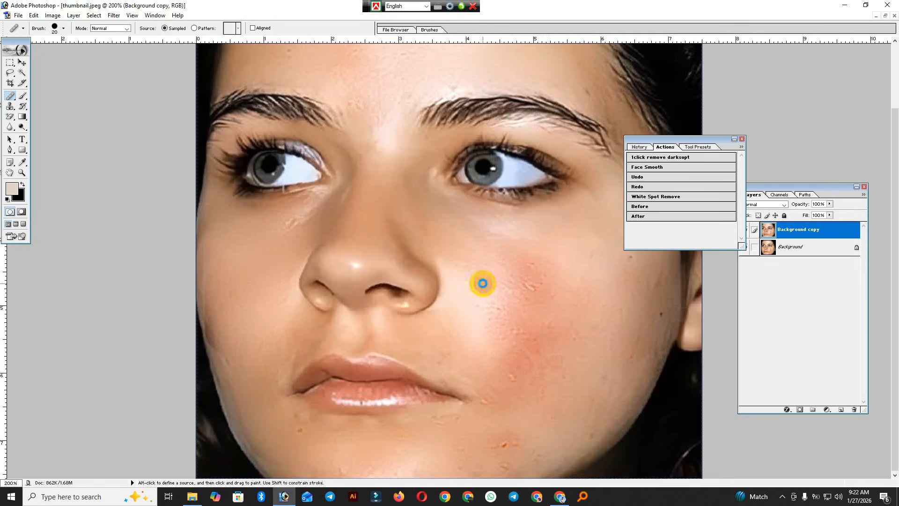
click(507, 446)
click(514, 377)
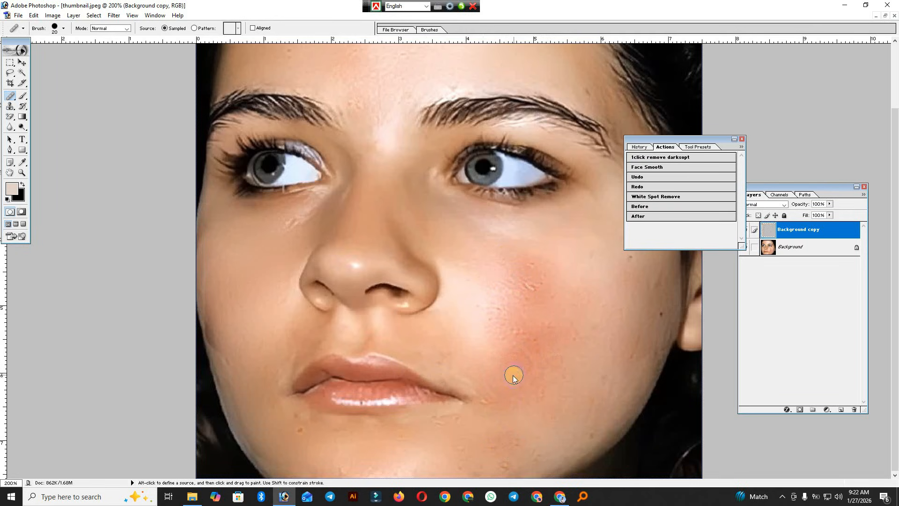
click(532, 288)
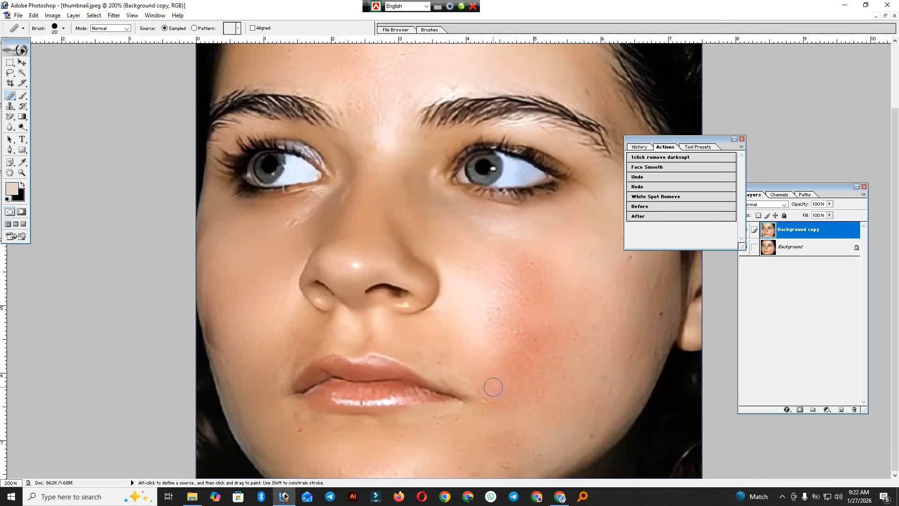
click(296, 430)
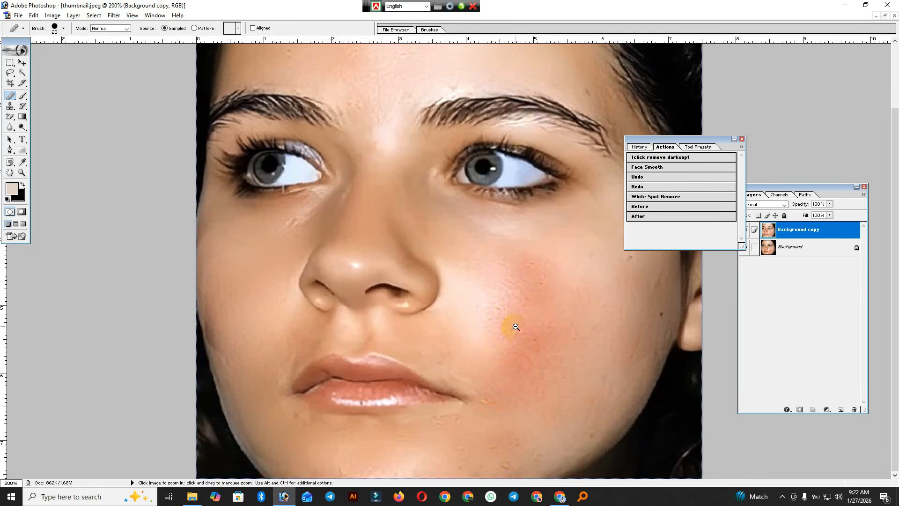
scroll(515, 326, down, 5)
scroll(516, 327, up, 1)
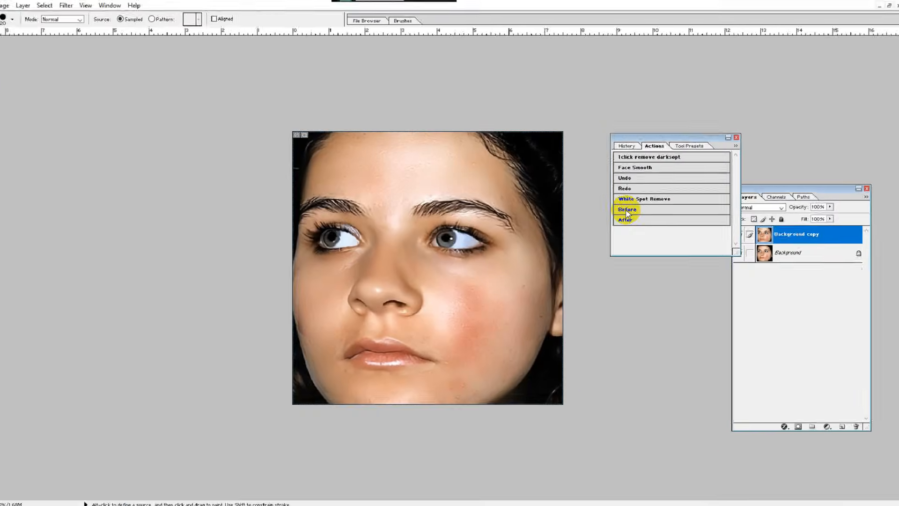
click(450, 254)
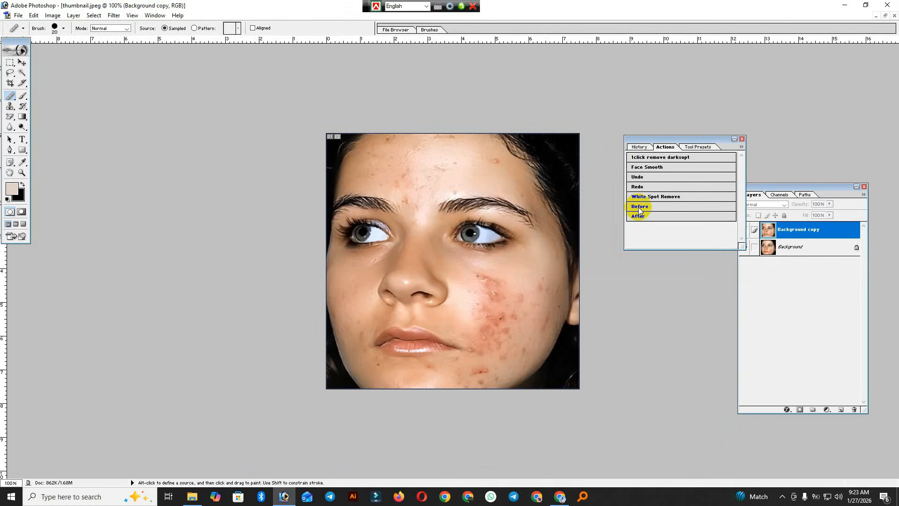
click(641, 216)
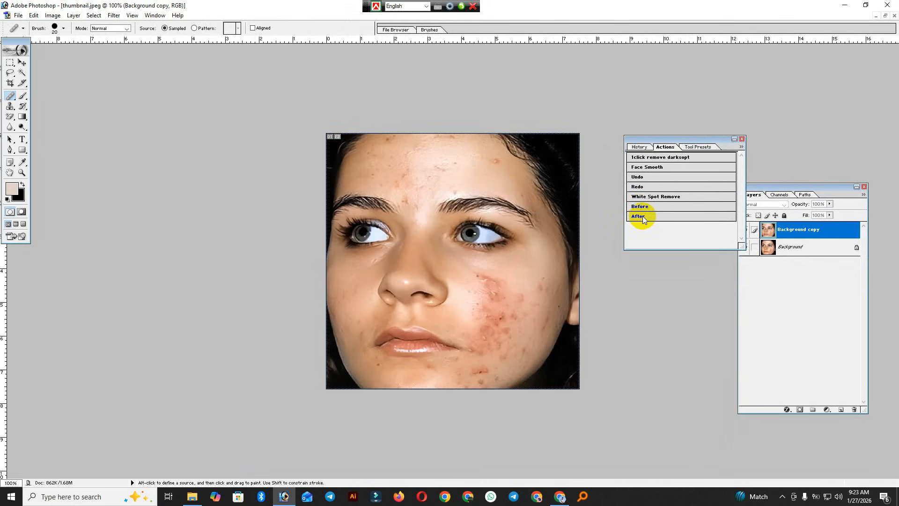
click(640, 209)
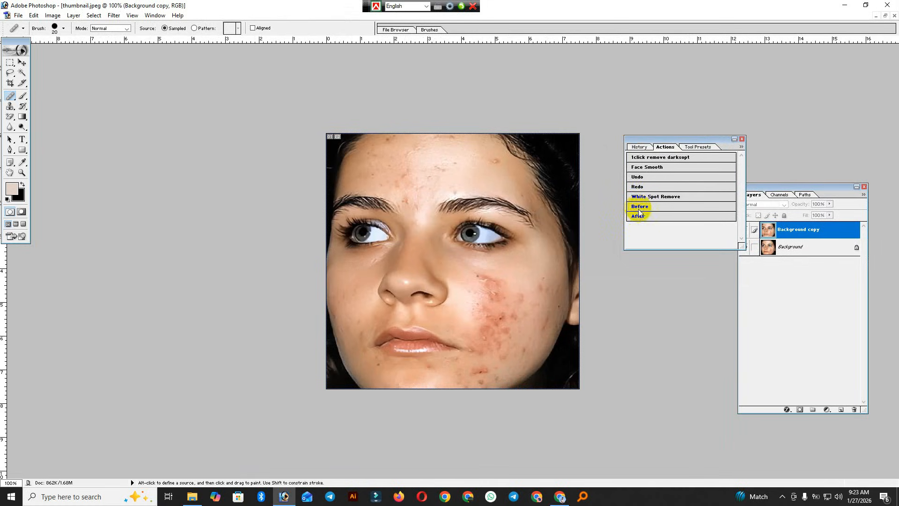
click(638, 216)
click(641, 208)
click(643, 217)
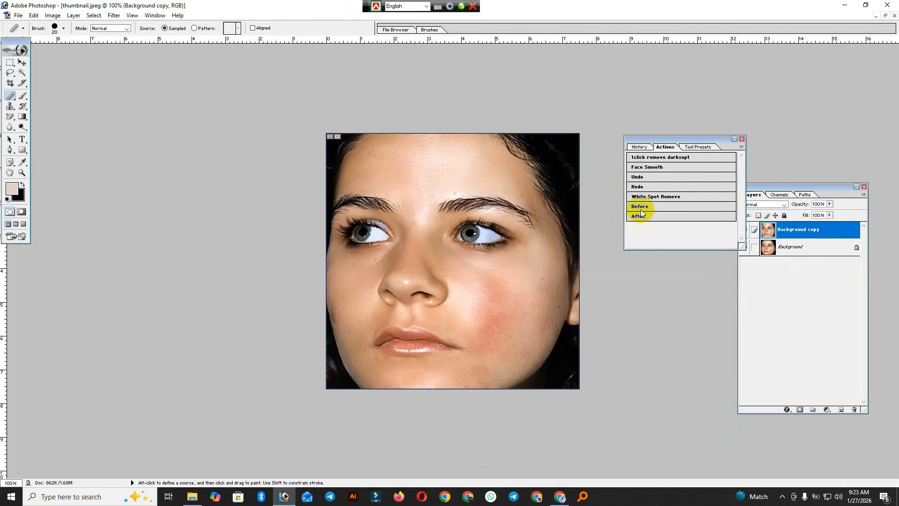
click(641, 207)
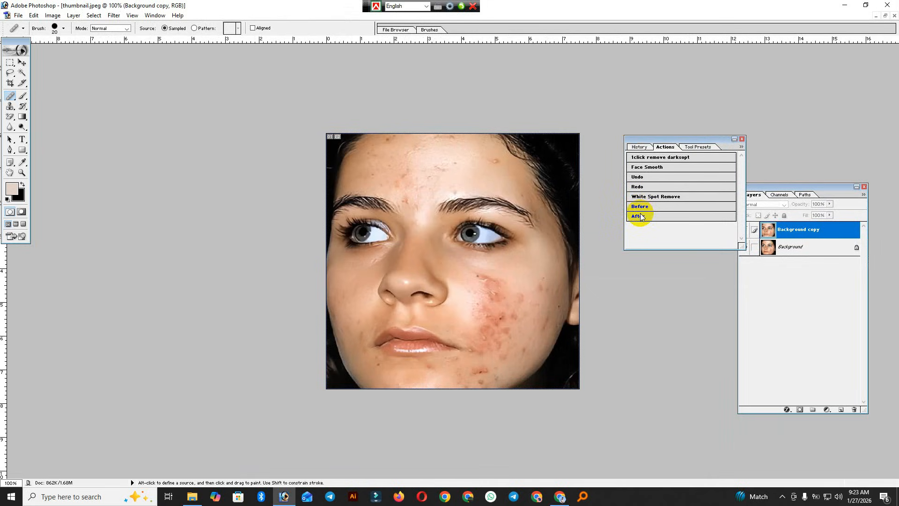
click(642, 218)
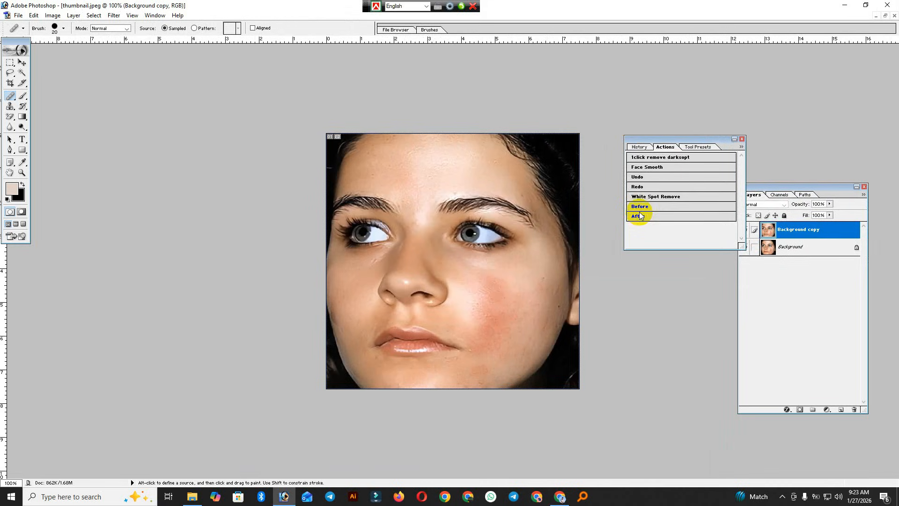
click(640, 208)
click(640, 216)
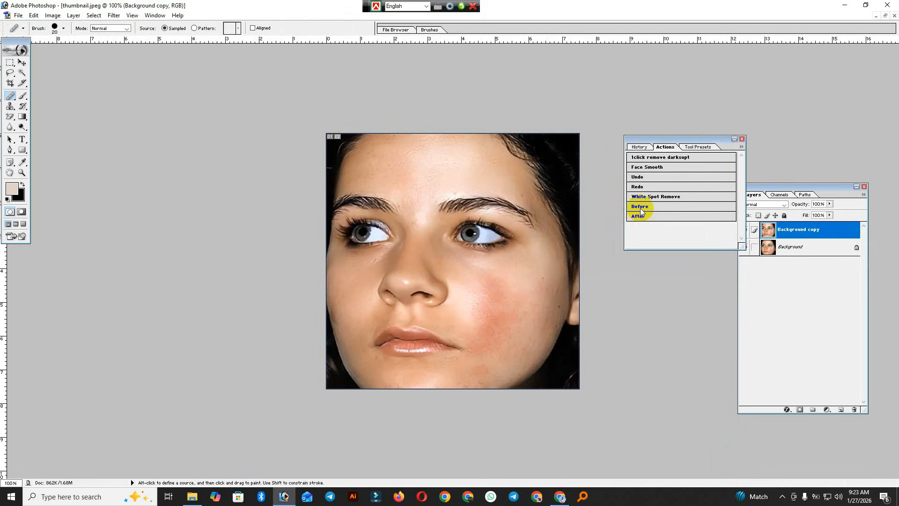